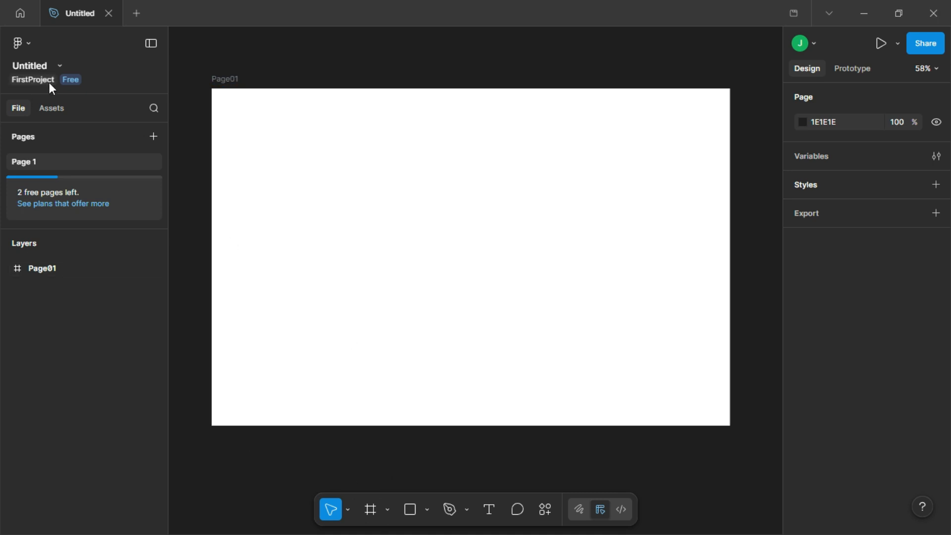
- Place the profile-pic image in the left half of the Page01 frame
left_click(30, 43)
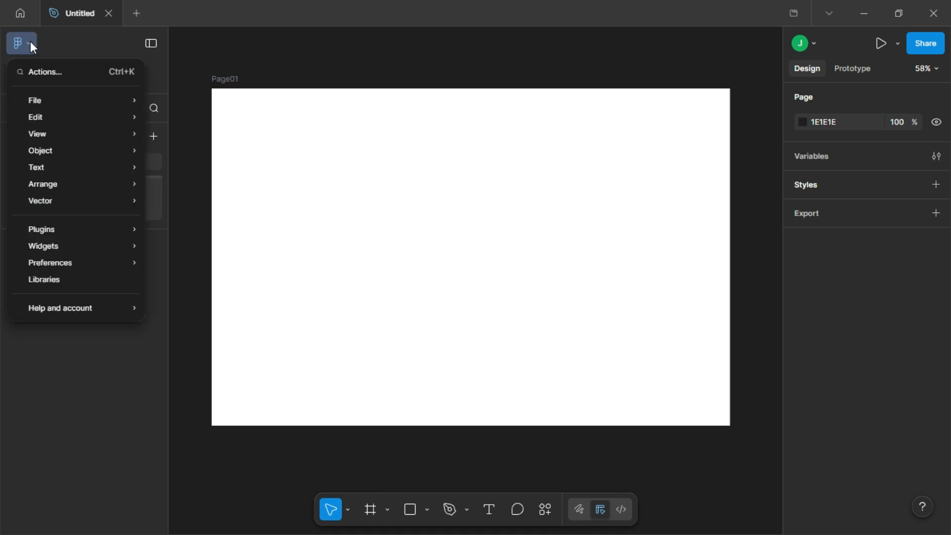
mouse_move(37, 104)
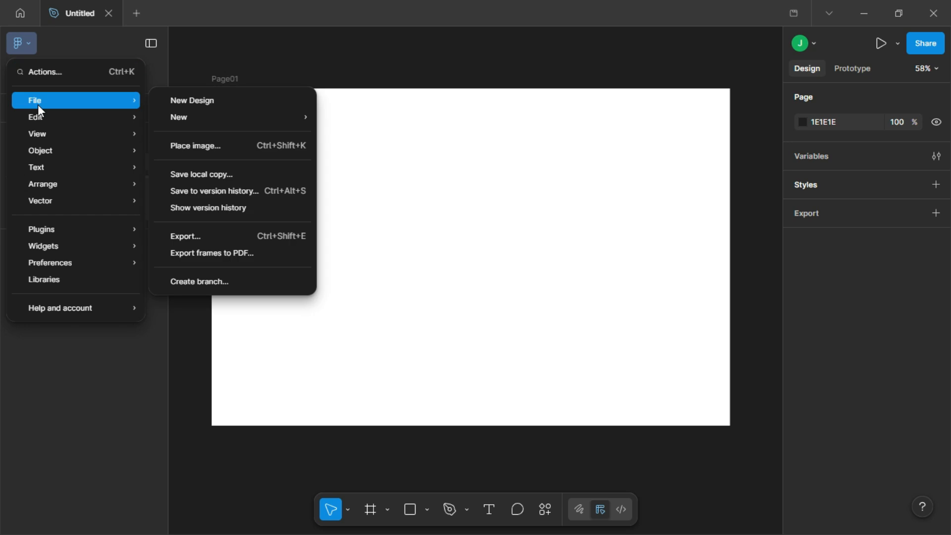
left_click(213, 149)
left_click(286, 148)
left_click(439, 307)
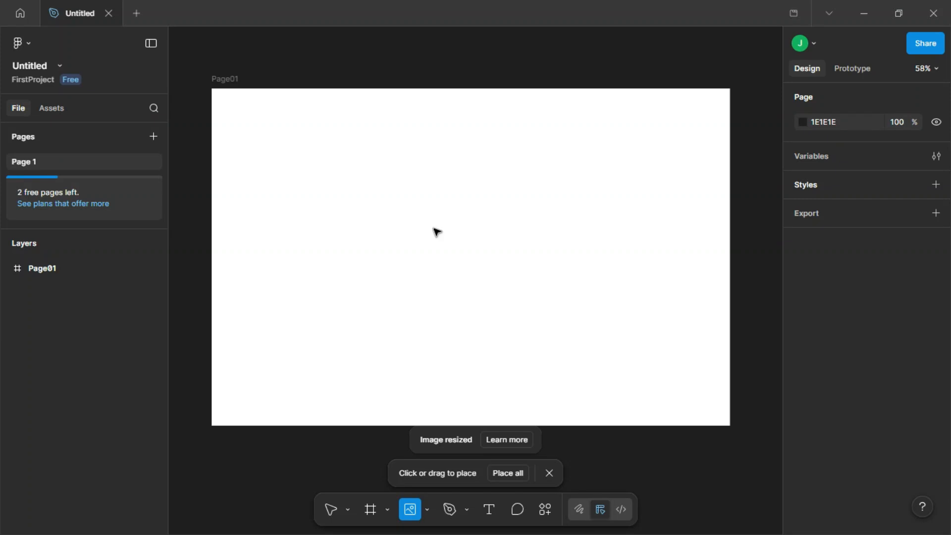
left_click(437, 232)
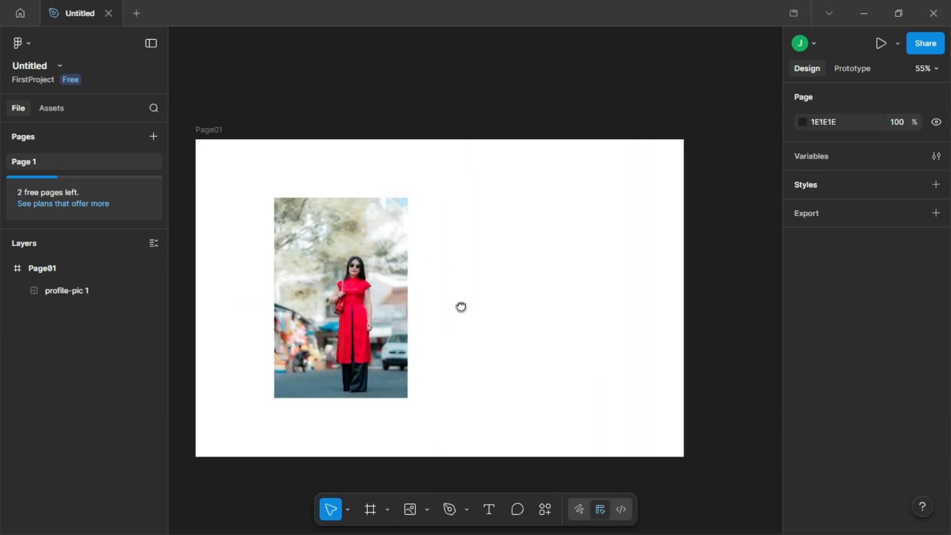
- Draw a circle of about 181 × 181 and position it over the woman's head and upper body in the photo
scroll(382, 277, "up", 5)
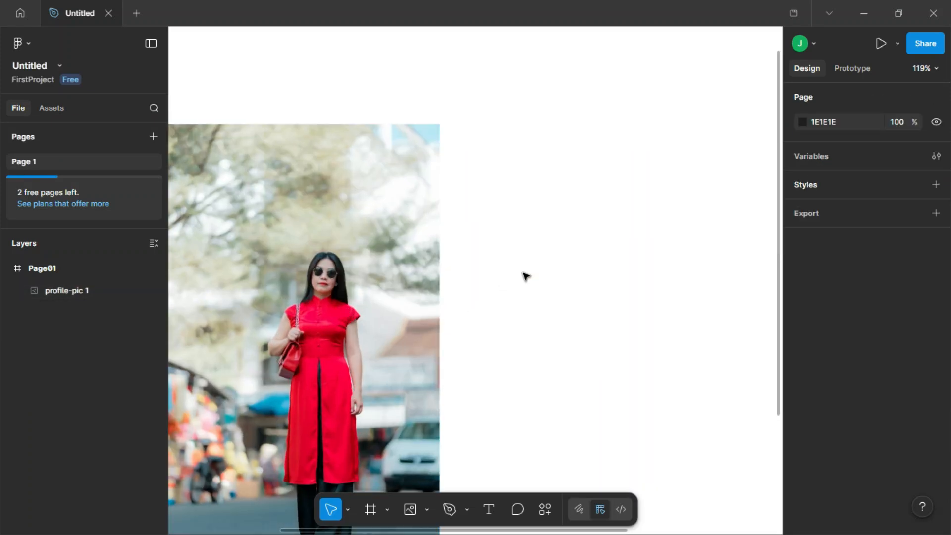
left_click(580, 260)
left_click_drag(552, 259, 458, 268)
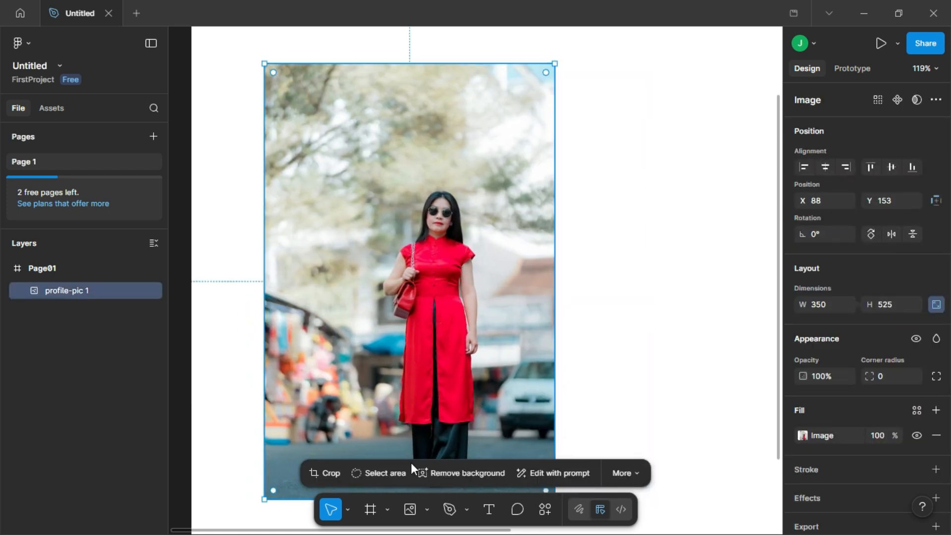
left_click(427, 510)
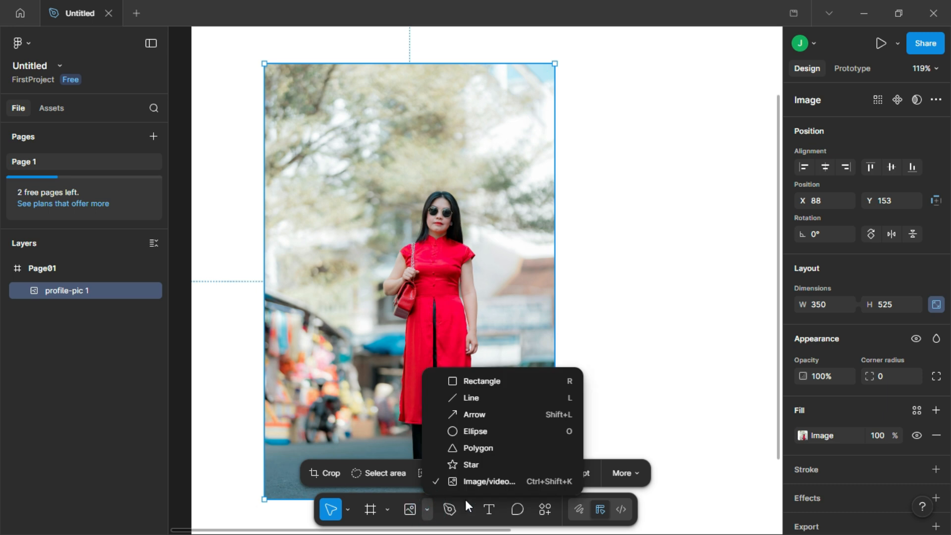
left_click(468, 433)
mouse_move(362, 174)
left_mouse_down()
mouse_move(491, 302)
mouse_move(485, 325)
left_mouse_up()
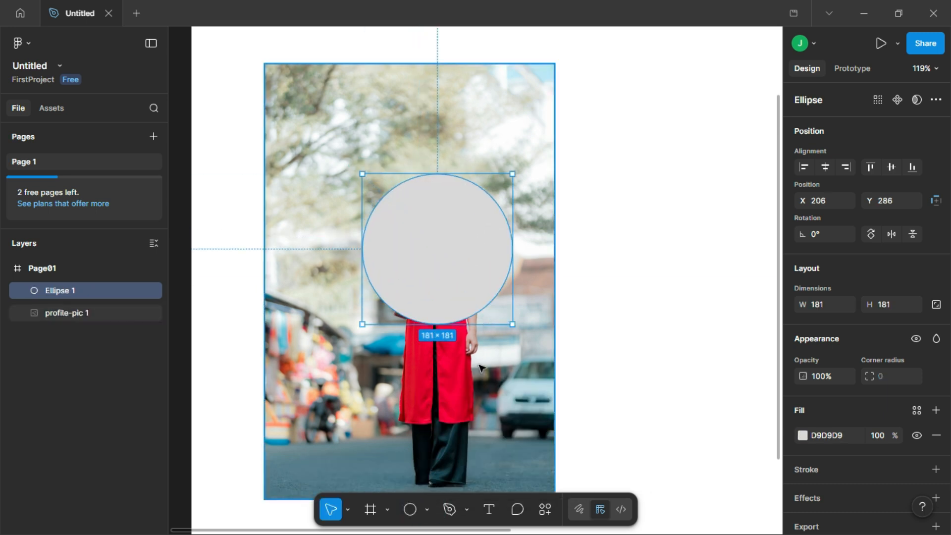
left_click_drag(453, 278, 452, 259)
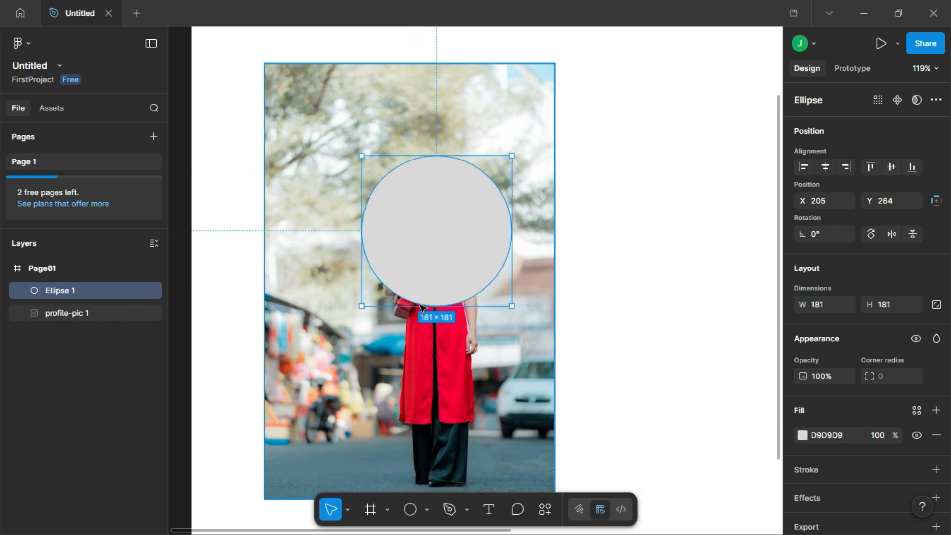
- Send the circle behind the profile-pic image and group the two layers together
right_click(444, 264)
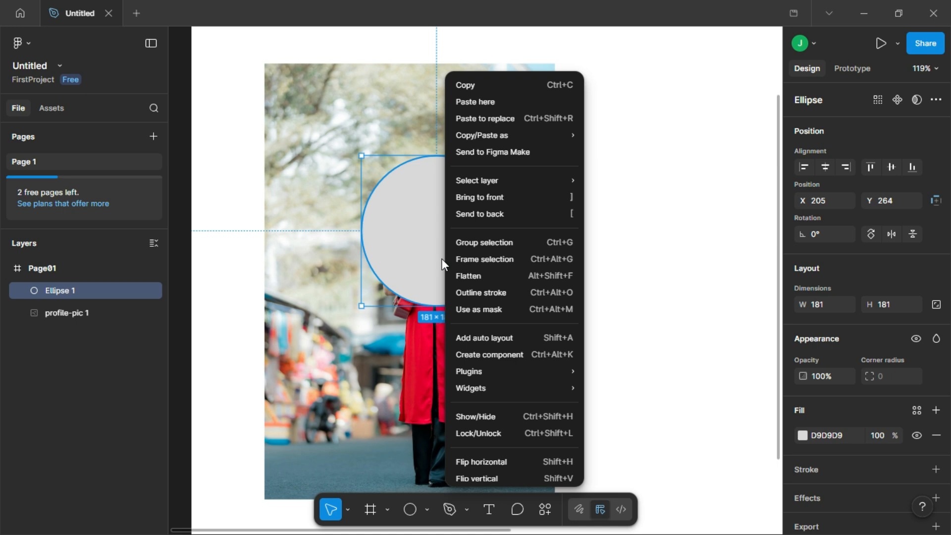
left_click(470, 218)
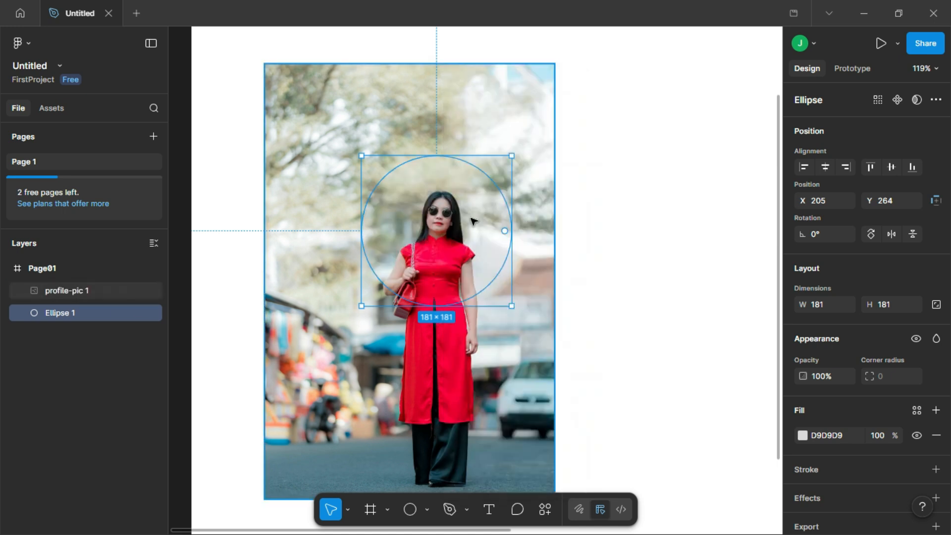
left_click(88, 293, "shift")
right_click(414, 267)
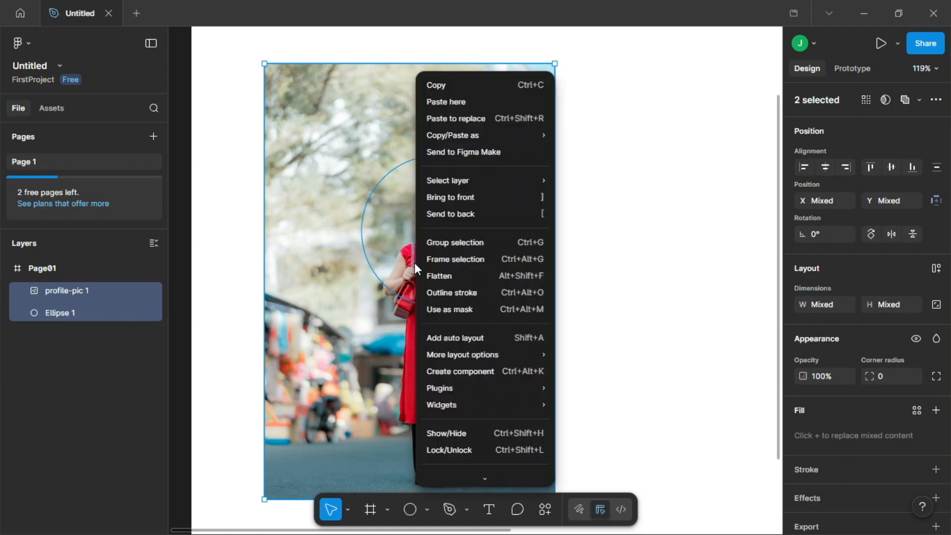
left_click(447, 243)
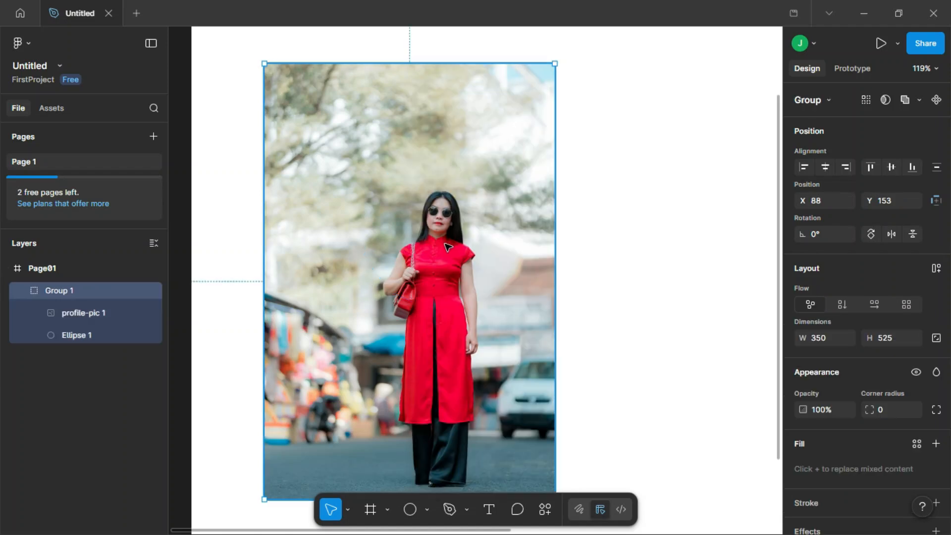
- Mask the profile-pic image with the circle inside the group
left_click(88, 312)
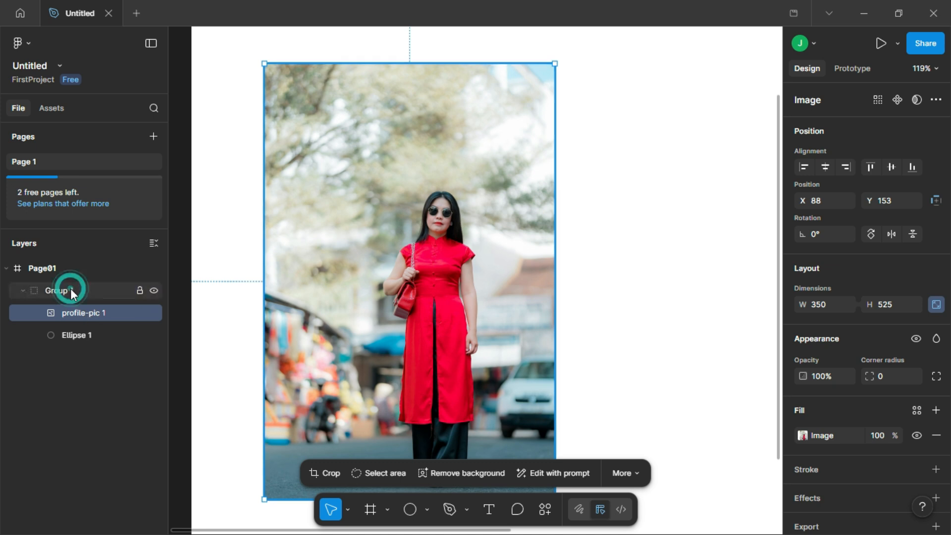
left_click(86, 335, "shift")
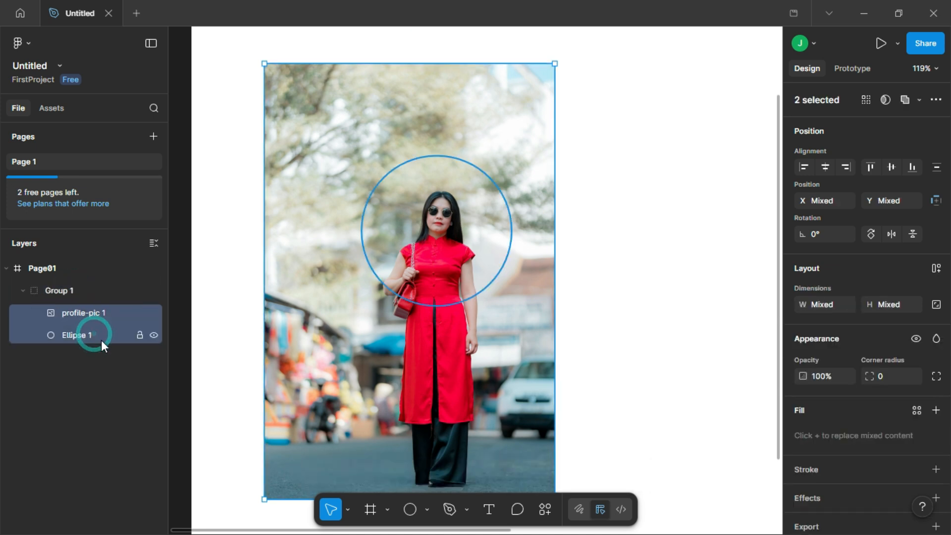
left_click(100, 337)
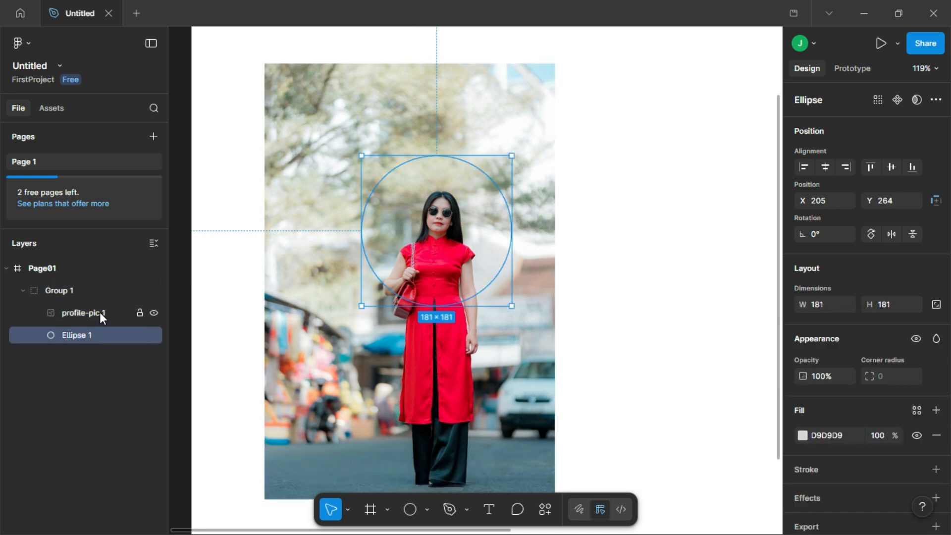
left_click(100, 312, "shift")
right_click(99, 312)
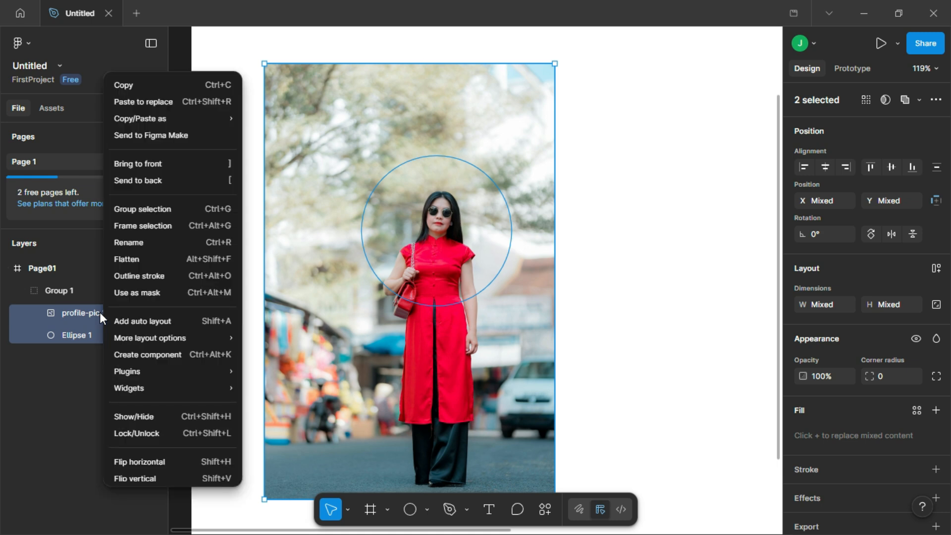
left_click(149, 293)
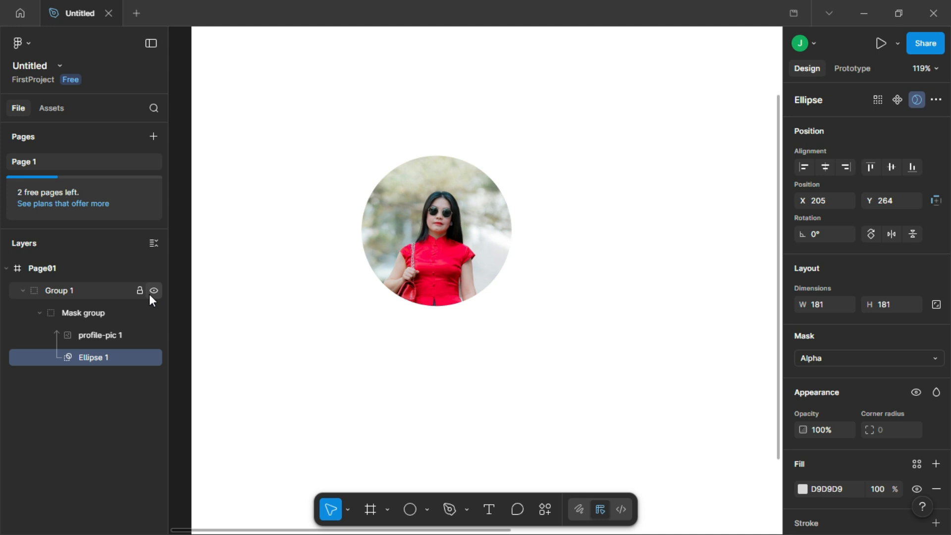
- Enlarge the masked profile-pic image to about 536 × 804 and reposition it so the woman's face is centred in the circle
left_click(94, 334)
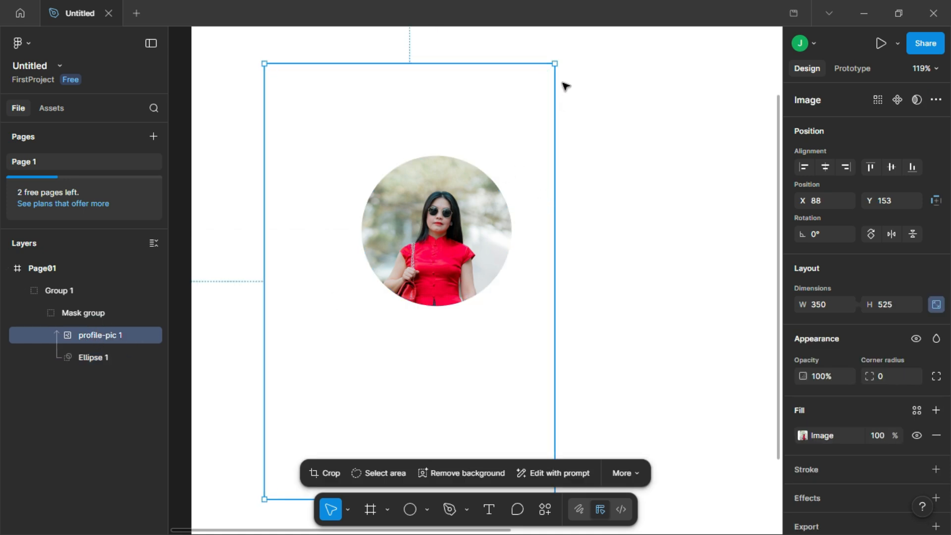
left_click_drag(558, 61, 583, 47)
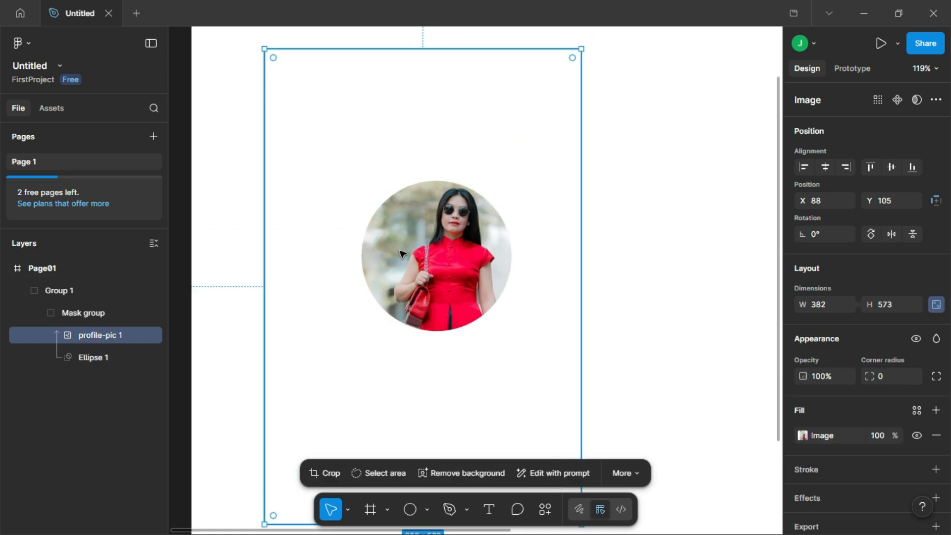
scroll(402, 254, "down", 3)
left_click_drag(311, 437, 252, 525)
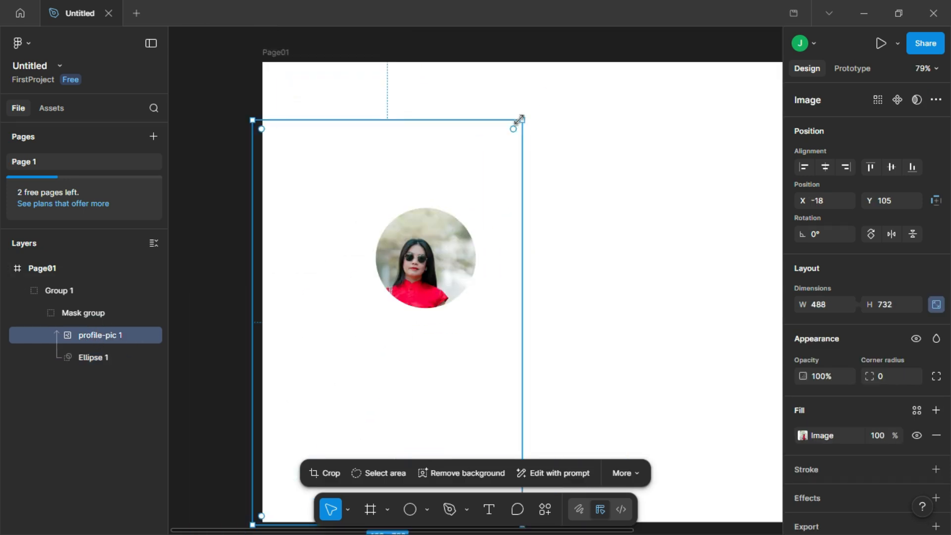
left_click_drag(519, 119, 549, 81)
left_click_drag(429, 250, 421, 272)
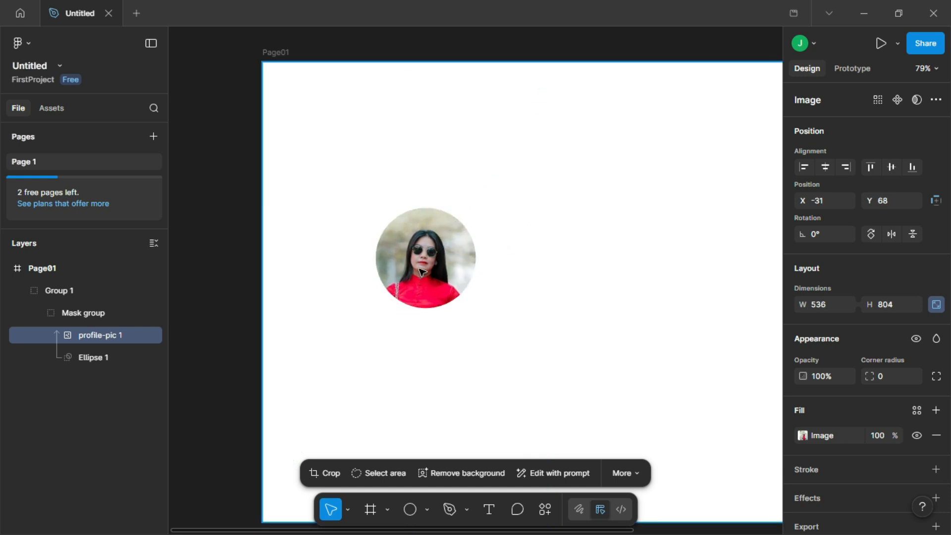
- Add a text layer reading "TECH PISTHA" in the empty area beside the circular photo
left_click(551, 313)
left_click_drag(523, 359, 267, 346)
left_click_drag(415, 355, 378, 381)
left_click(488, 510)
left_click(317, 303)
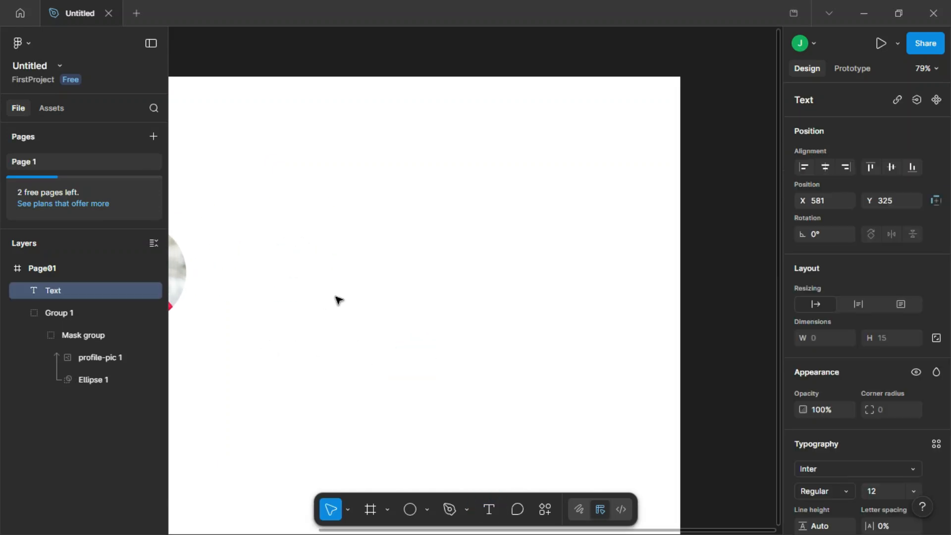
type("TECH PISTHA")
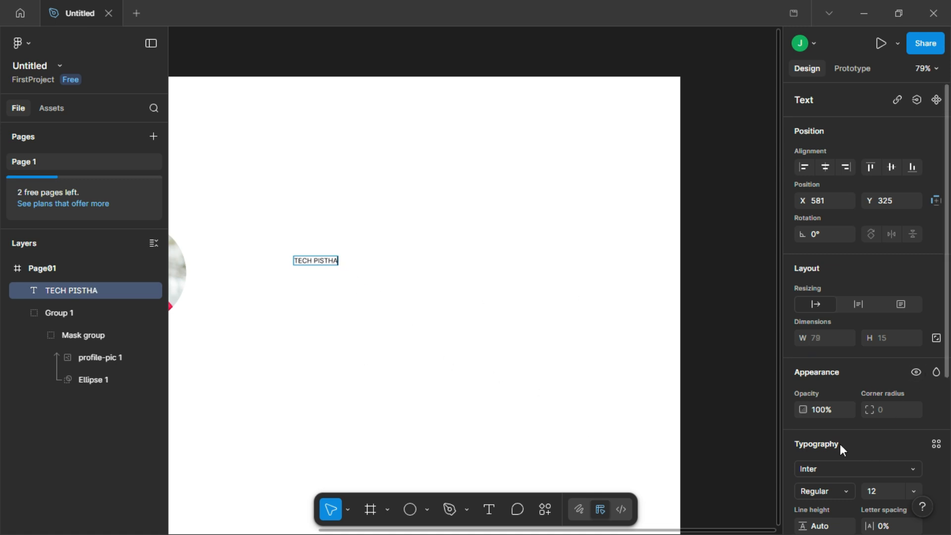
- Set the TECH PISTHA text to the Jockey One font at size 64
left_click(908, 468)
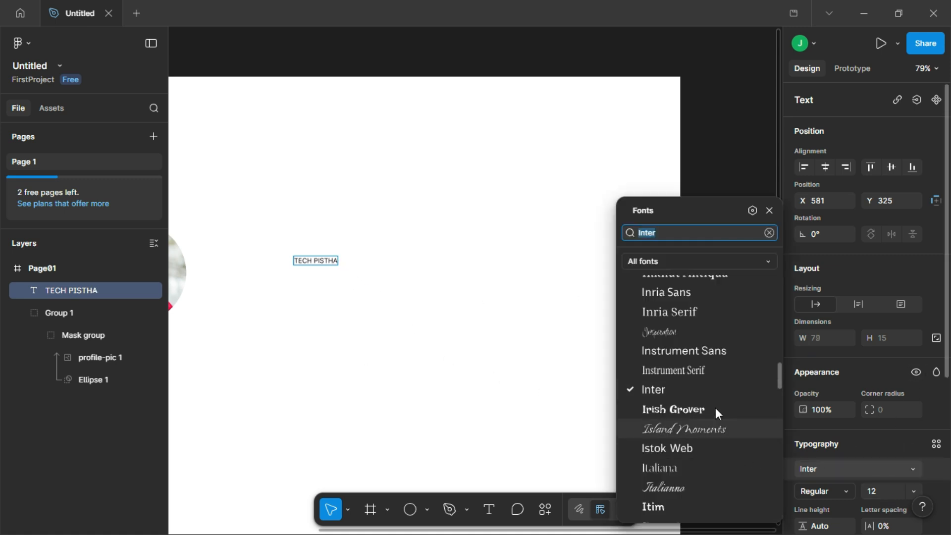
scroll(699, 405, "down", 5)
left_click(679, 290)
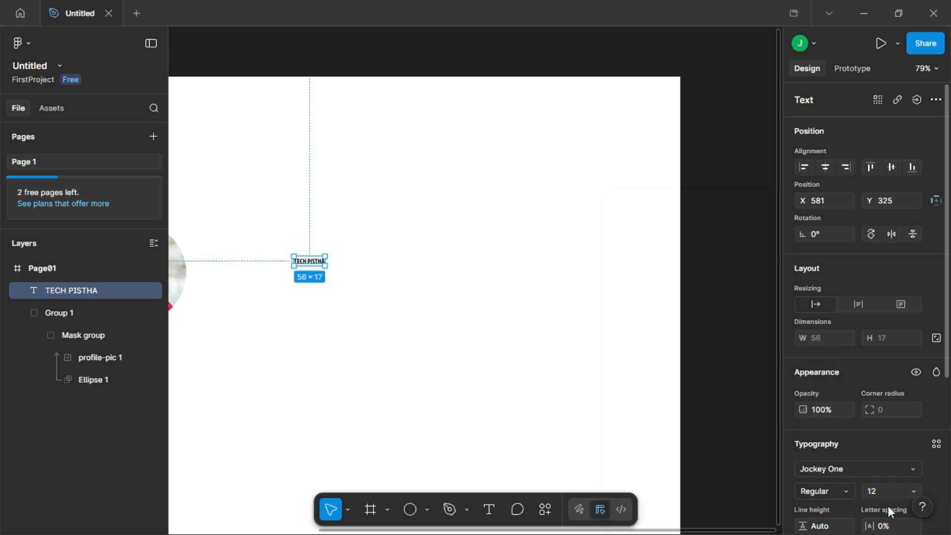
left_click(911, 490)
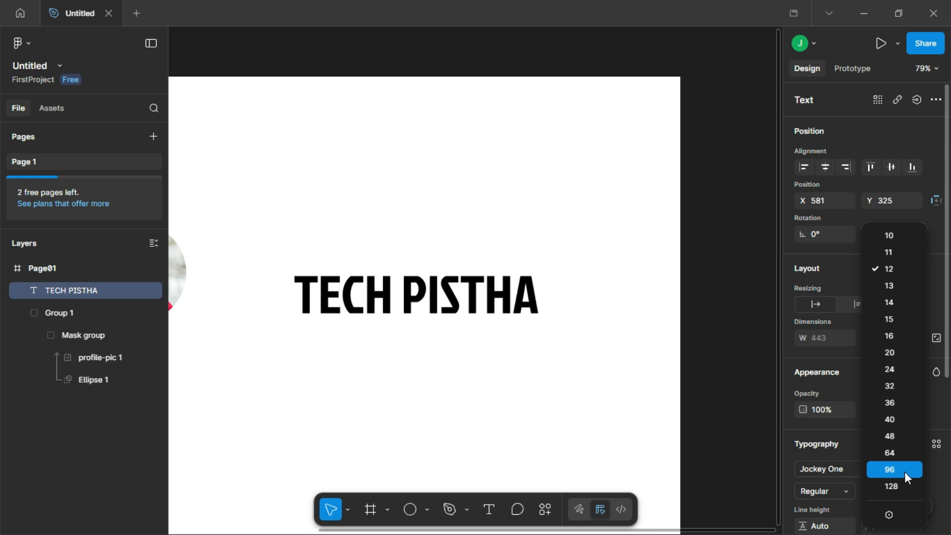
left_click(902, 453)
mouse_move(457, 299)
left_mouse_down()
mouse_move(487, 304)
mouse_move(462, 298)
left_mouse_up()
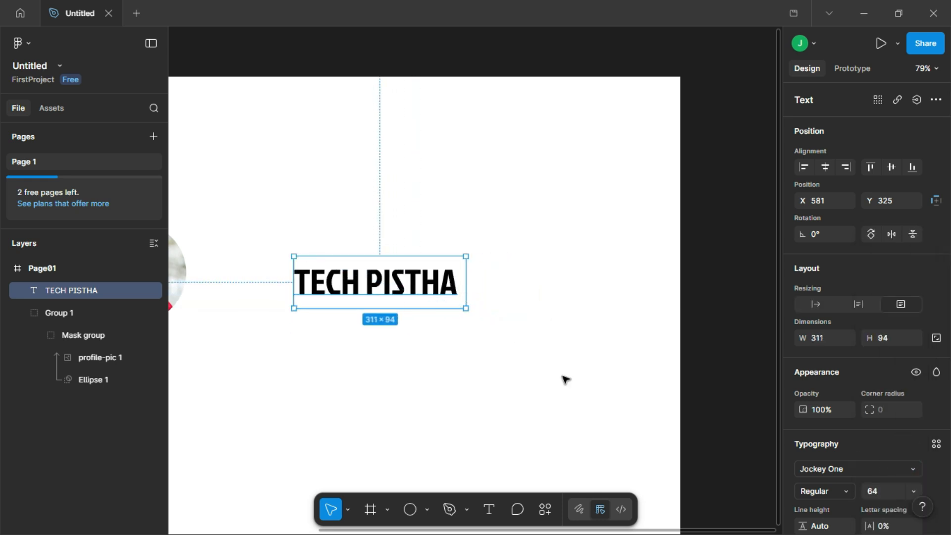
- Set the TECH PISTHA text size to 96 and enlarge its box to about 475 × 130 to fit one line
left_click(913, 491)
left_click(897, 465)
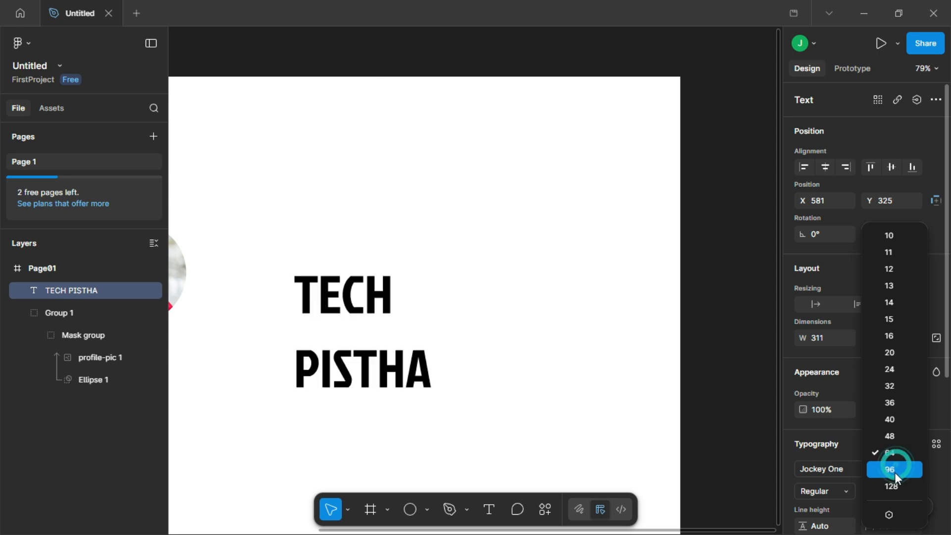
left_click_drag(466, 309, 556, 327)
- Move the circular photo near the frame's upper edge and place the TECH PISTHA text below it at about X 341, Y 351
left_click_drag(332, 408, 526, 388)
left_click(353, 254)
left_click_drag(352, 255, 480, 150)
left_click_drag(601, 287, 466, 285)
scroll(466, 285, "right", 1)
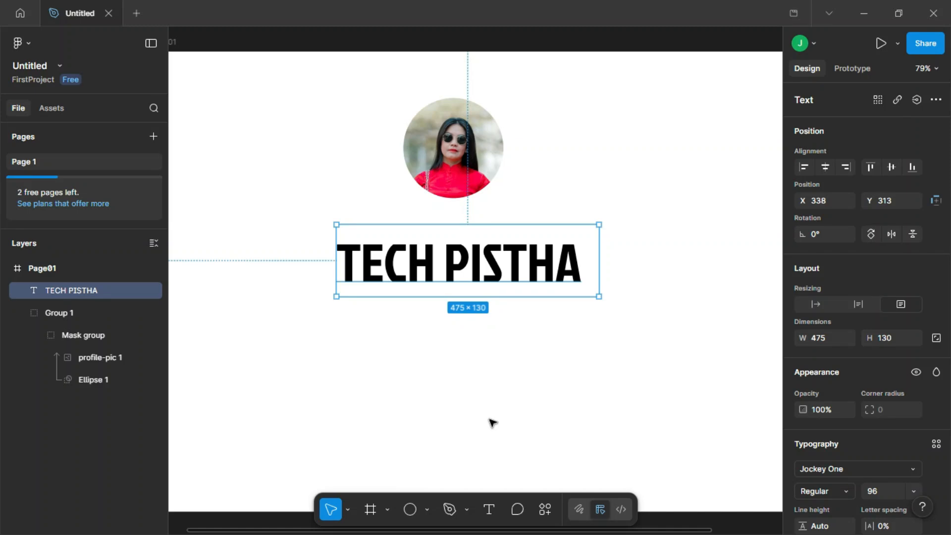
left_click_drag(468, 278, 470, 300)
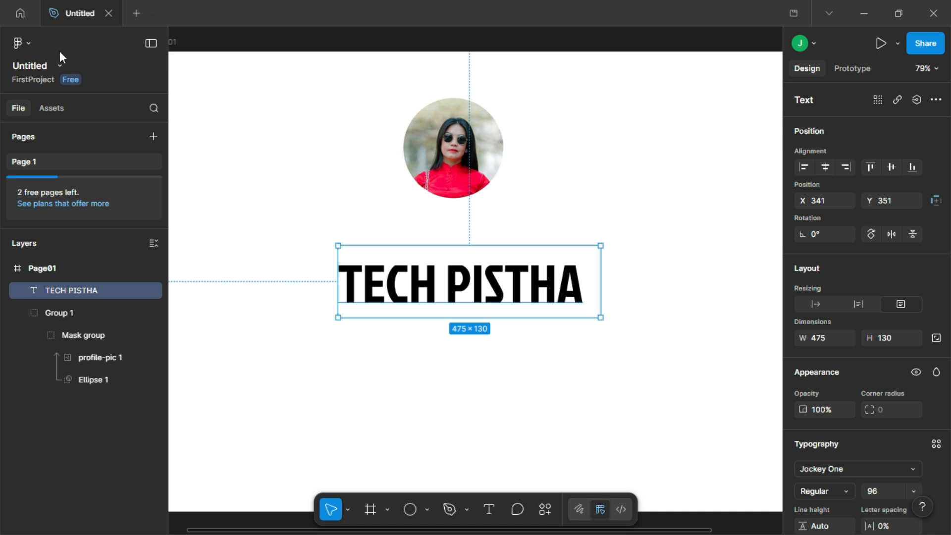
- Import the texture image onto the Page01 frame
left_click(27, 46)
mouse_move(37, 98)
left_click(213, 143)
left_click(372, 159)
left_click(438, 308)
left_click(441, 310)
- Shrink the texture image to about 1052 × 592 and move it over the lower part of Page01, at about X 114, Y 351
scroll(441, 310, "down", 5)
left_click(554, 354)
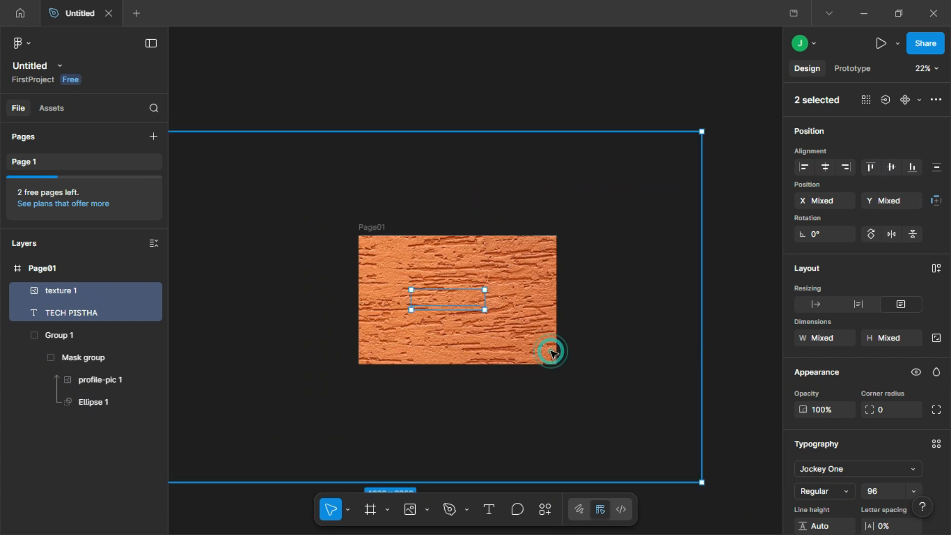
scroll(295, 301, "down", 3)
left_click_drag(472, 228, 271, 340)
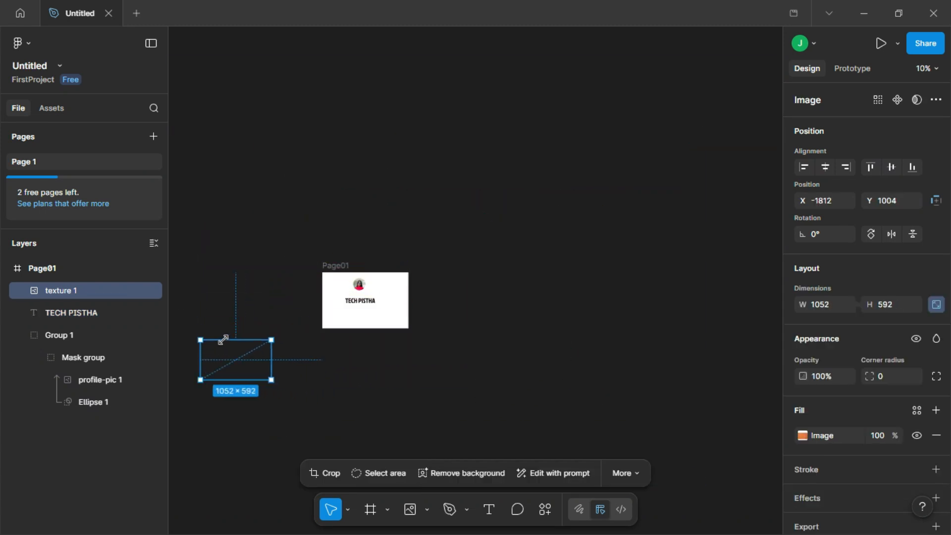
left_click_drag(231, 374, 359, 307)
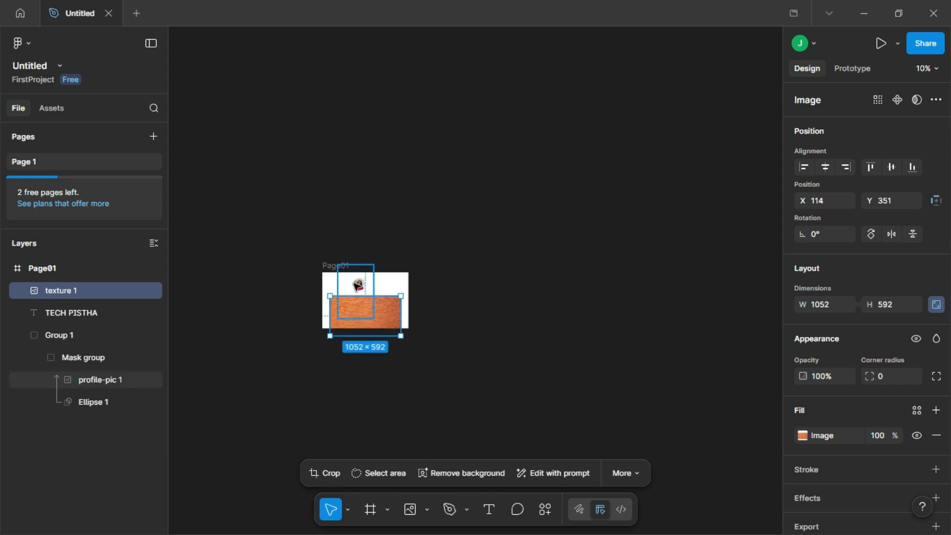
- Scale the texture image down further to about 689 × 388
scroll(358, 300, "up", 3)
scroll(363, 314, "up", 3)
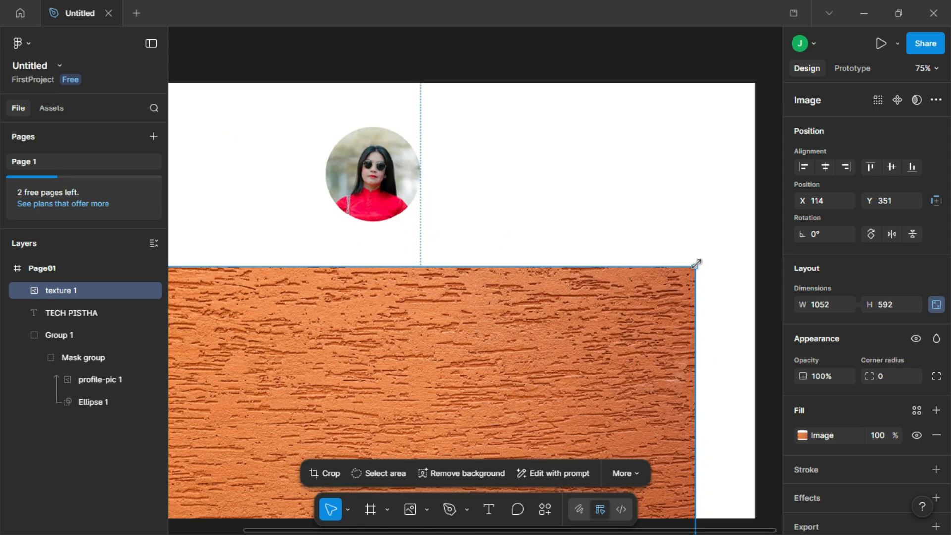
left_click_drag(696, 269, 505, 373)
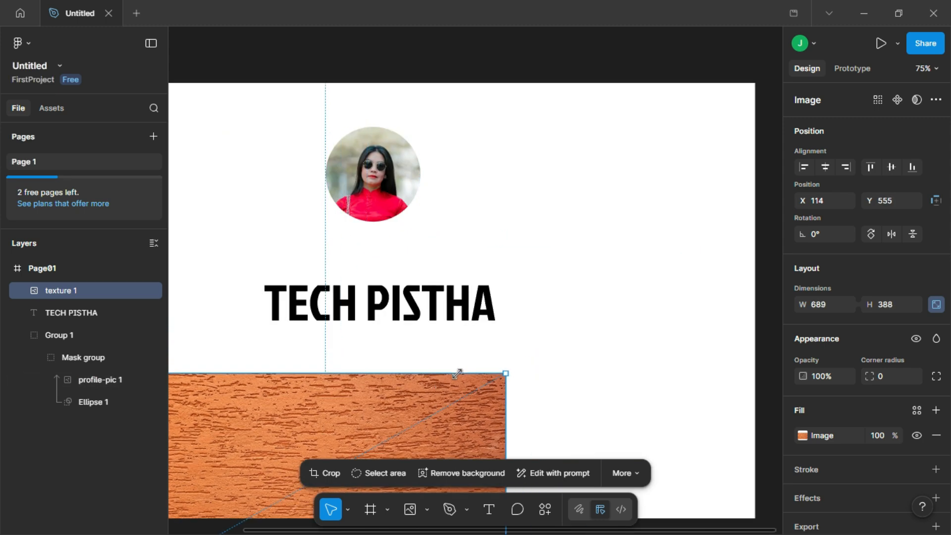
- Cover the TECH PISTHA text with the texture image and use the text as its mask, positioned at about X 358, Y 299
left_click_drag(382, 378, 346, 312)
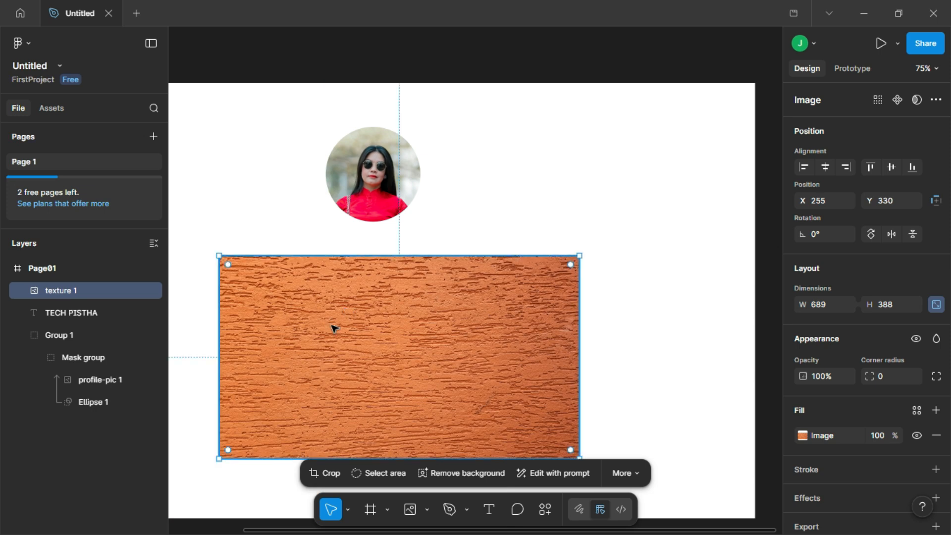
left_click(76, 314, "shift")
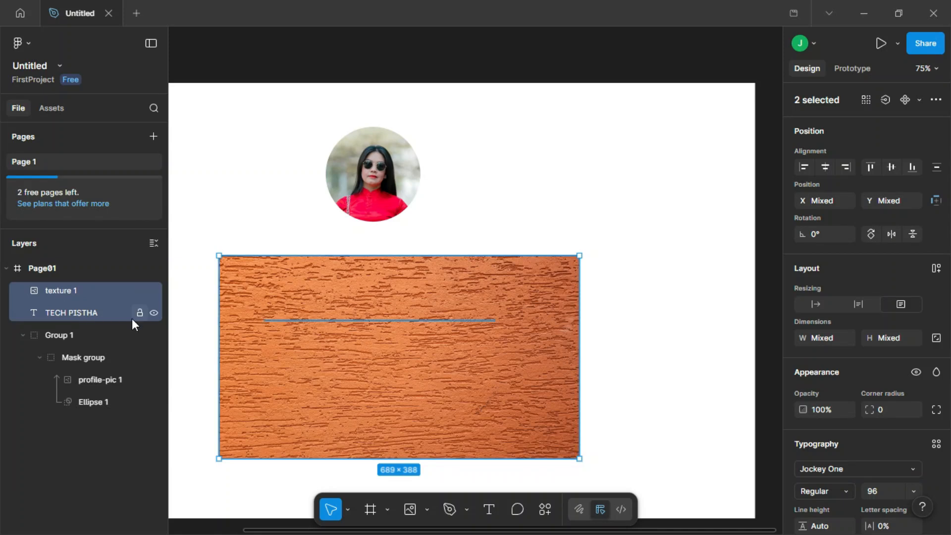
right_click(372, 340)
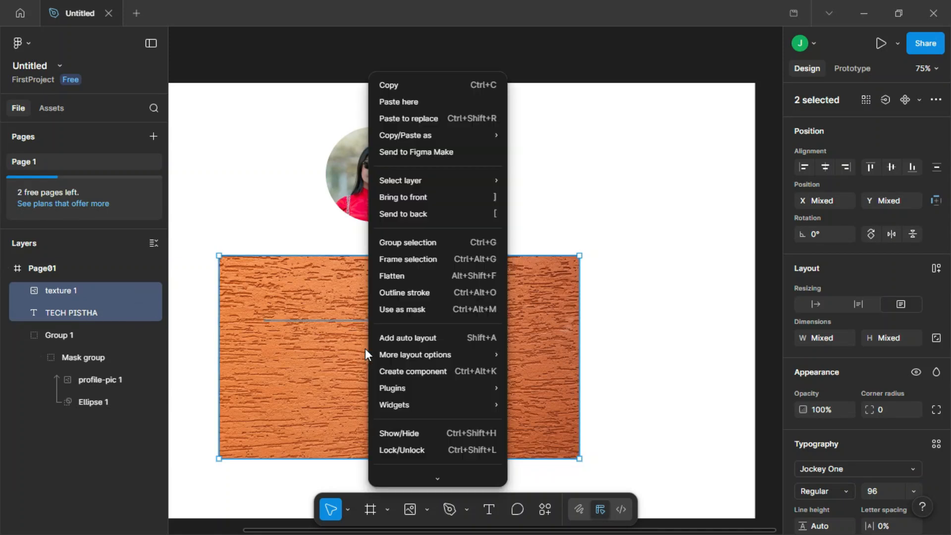
left_click(396, 311)
left_click(599, 331)
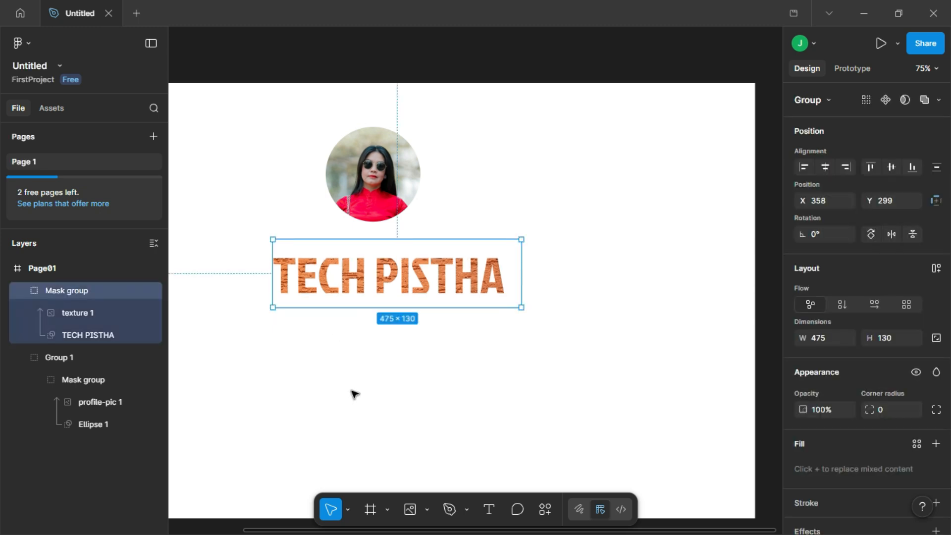
- Draw a five-pointed star on Page01 and enlarge it to about 442 × 442, placed at about X 498, Y 320
left_click_drag(334, 362, 392, 317)
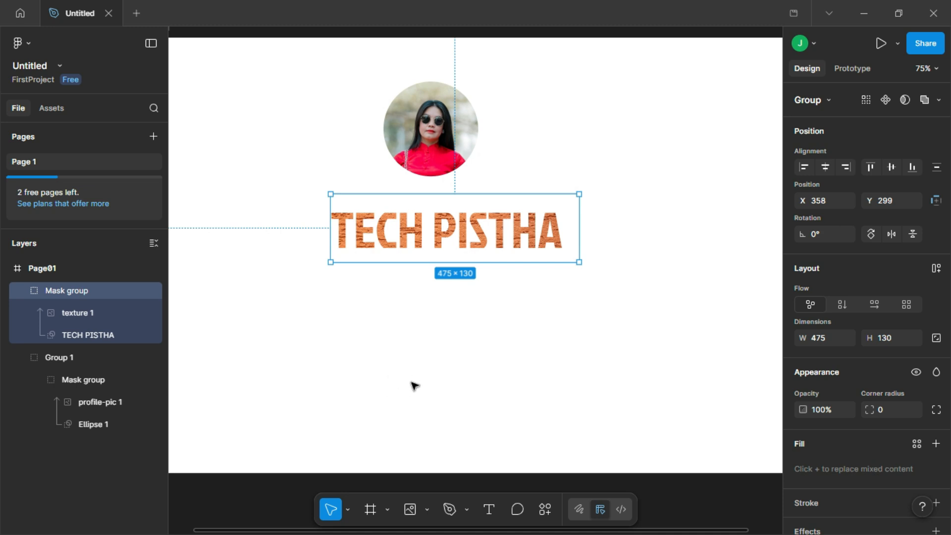
left_click(427, 511)
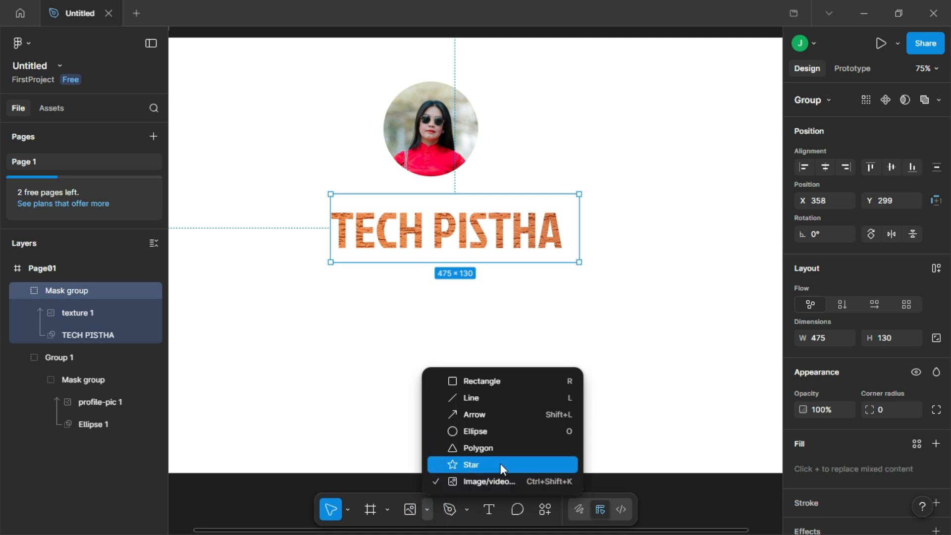
left_click(500, 465)
left_click_drag(288, 305, 431, 447)
left_click_drag(288, 305, 257, 273)
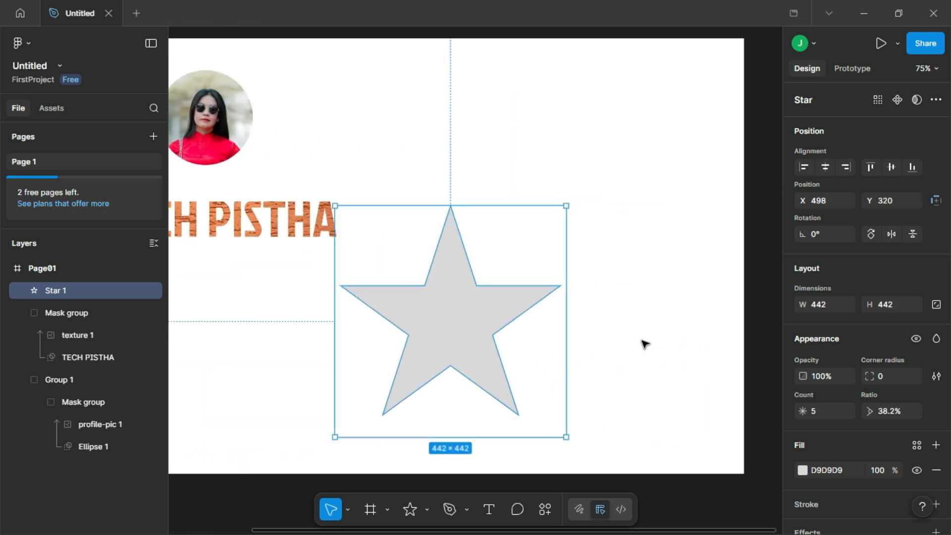
left_click(604, 369)
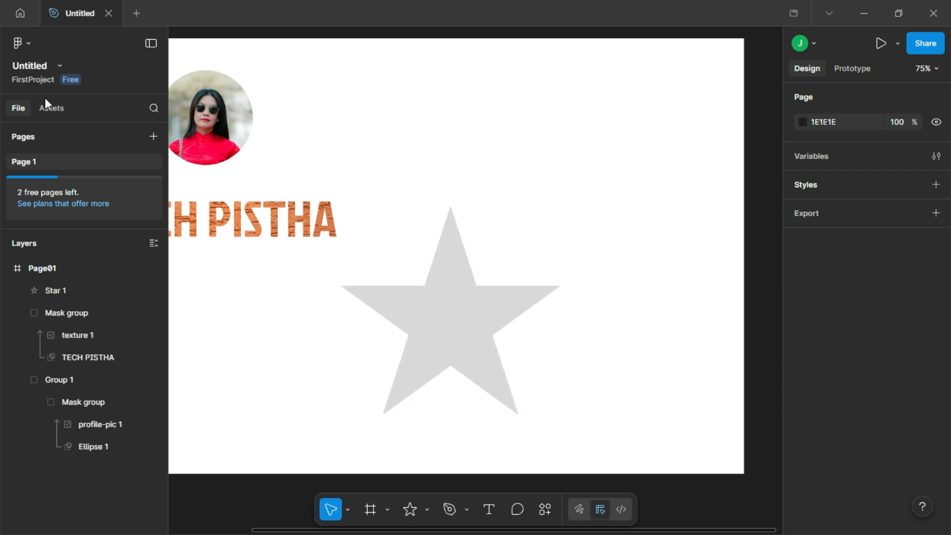
- Import Nature.jpg from the Downloads folder and place it on the Page01 frame
left_click(29, 43)
mouse_move(45, 101)
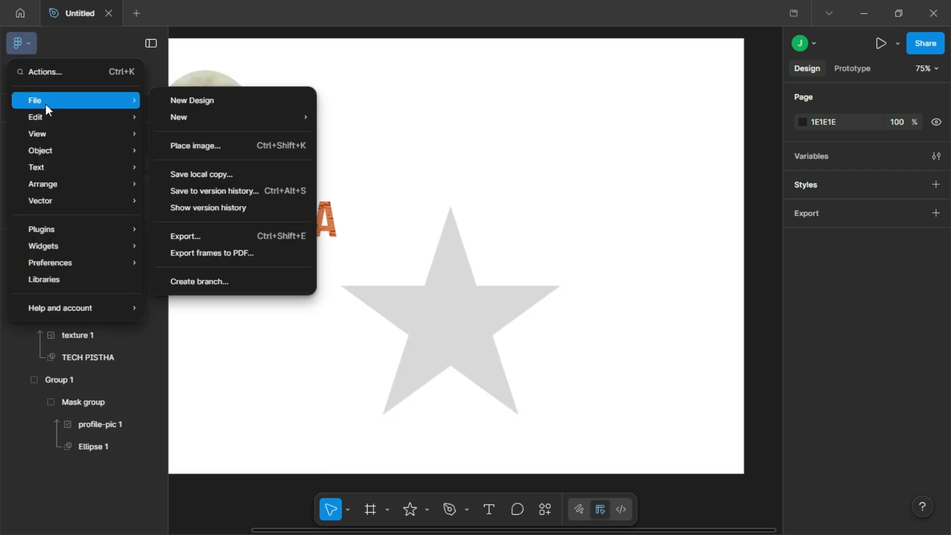
left_click(198, 145)
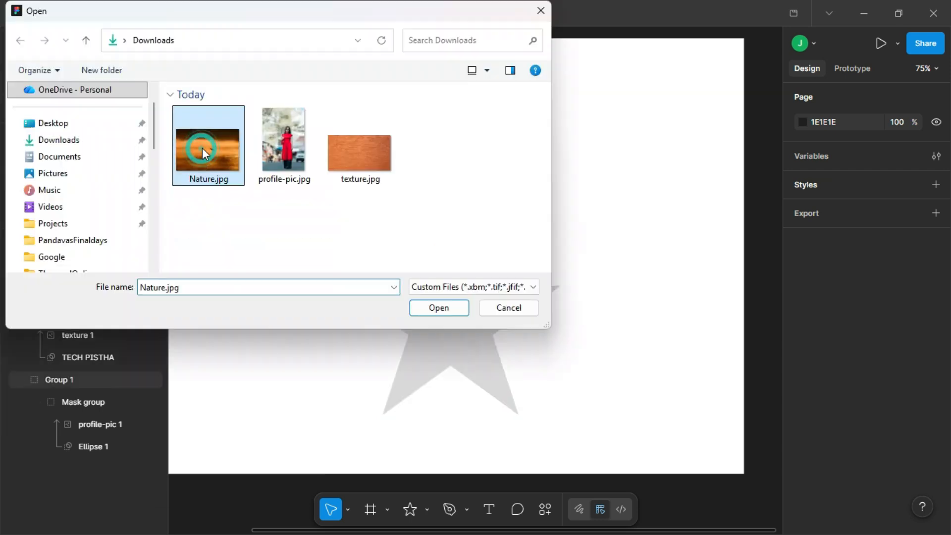
left_click(458, 313)
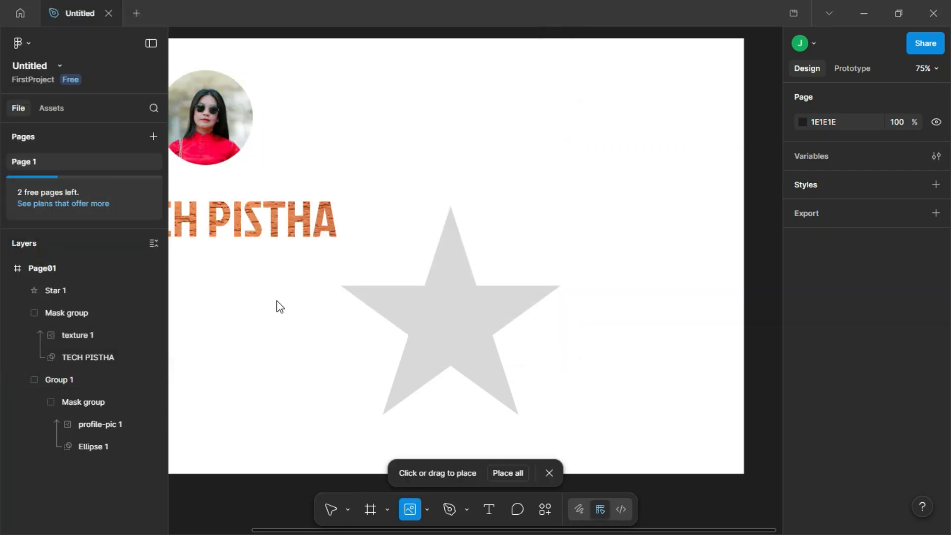
left_click(277, 302)
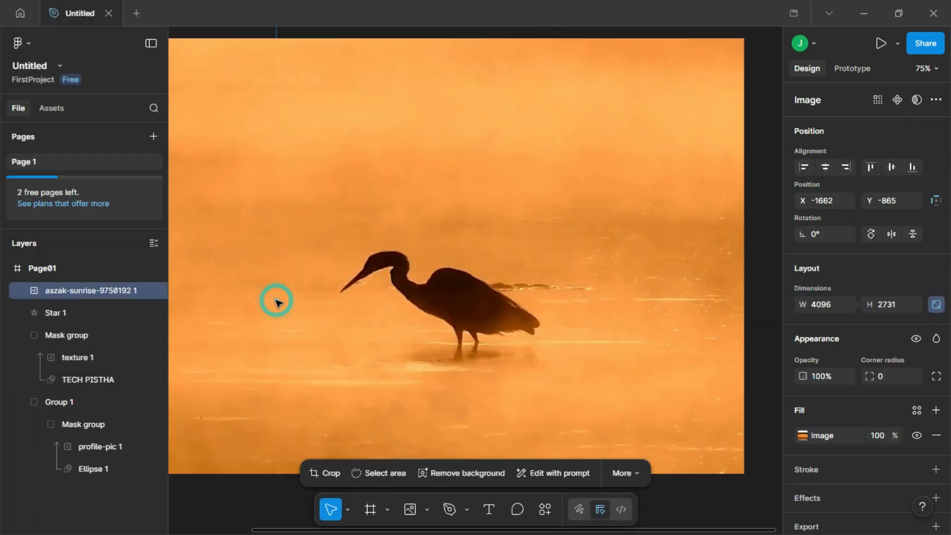
- Shrink the bird photo to about 625 × 417 and position it over the star at about X 406, Y 332
scroll(320, 284, "down", 5)
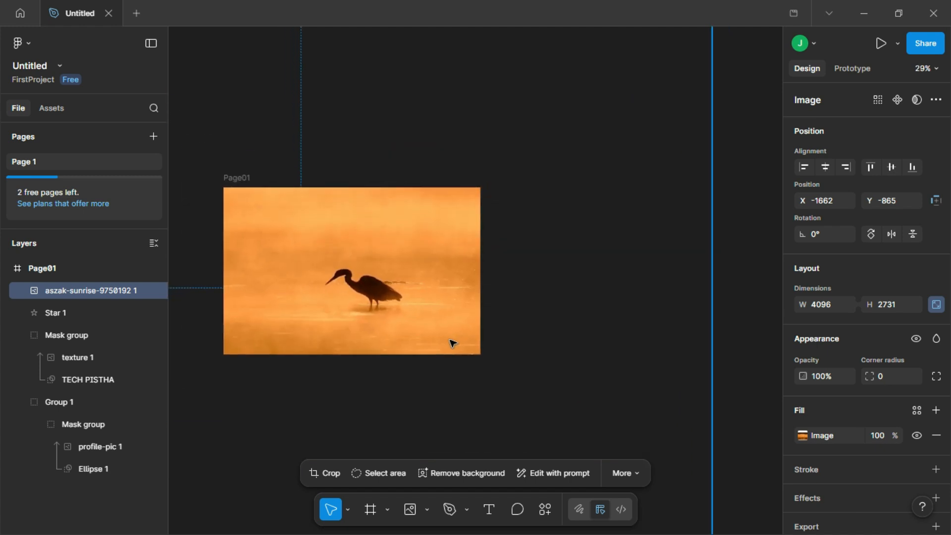
scroll(441, 322, "down", 4)
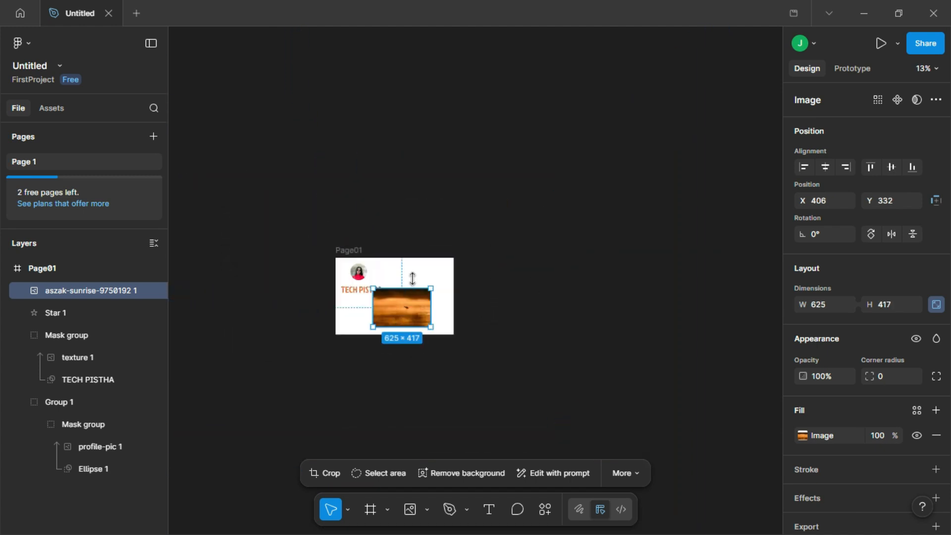
scroll(423, 283, "up", 7)
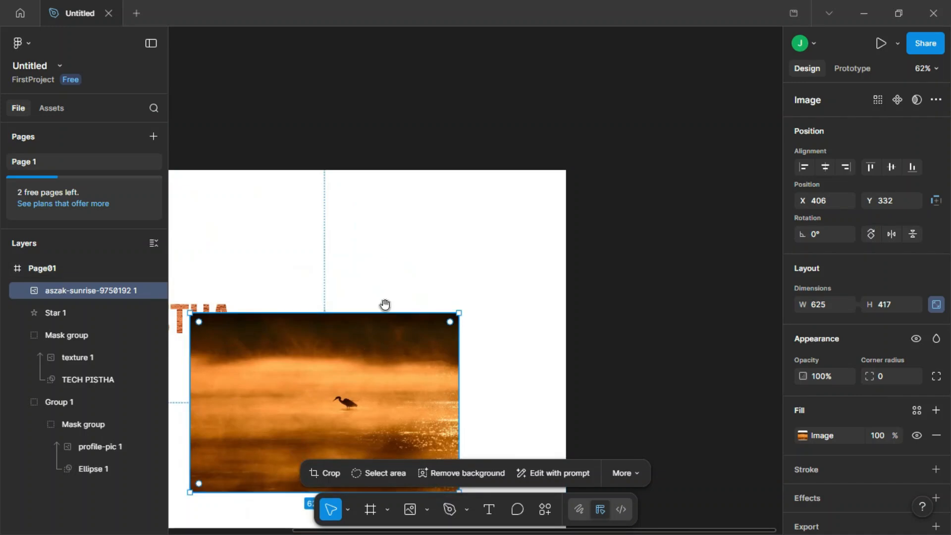
left_click_drag(385, 304, 416, 191)
- Shrink the star to about 384 × 384 and fit it inside the bird photo's area, with the photo layered above the star
left_click(81, 312)
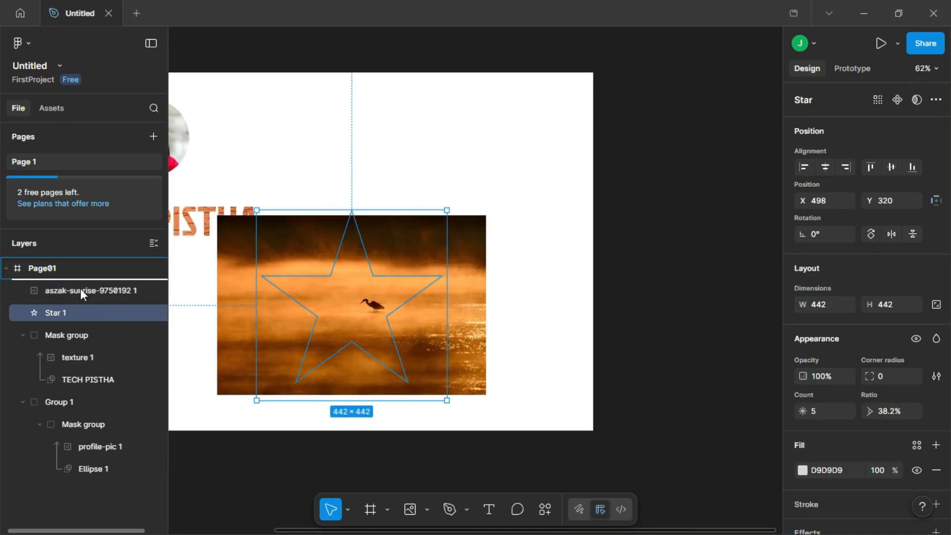
left_click_drag(81, 290, 81, 291)
left_click_drag(351, 310, 352, 317)
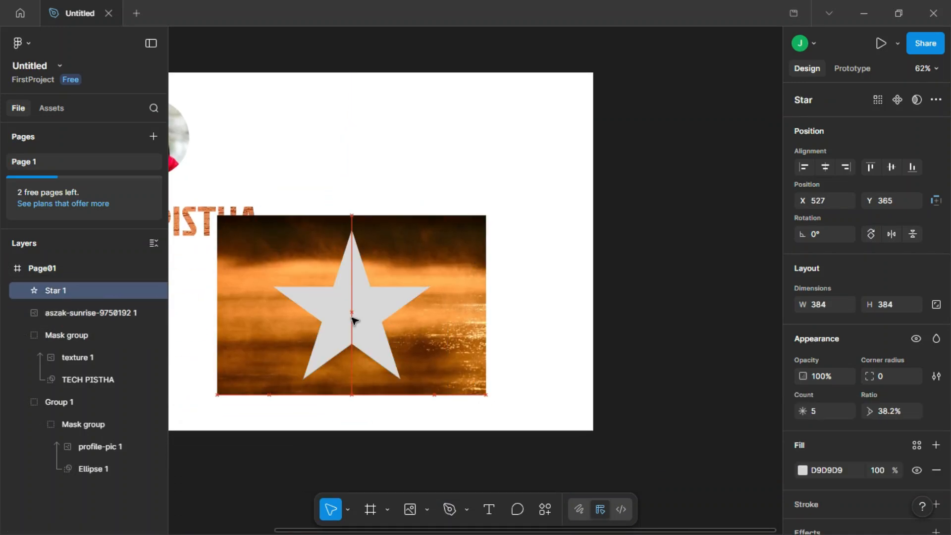
left_click(85, 313)
left_click_drag(83, 310, 81, 288)
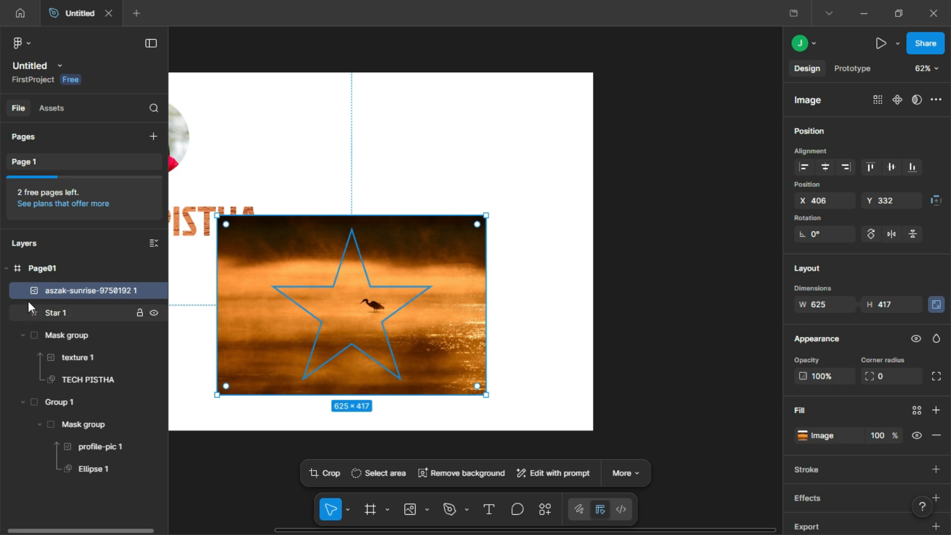
- Mask the bird photo with the star shape
left_click(79, 311, "shift")
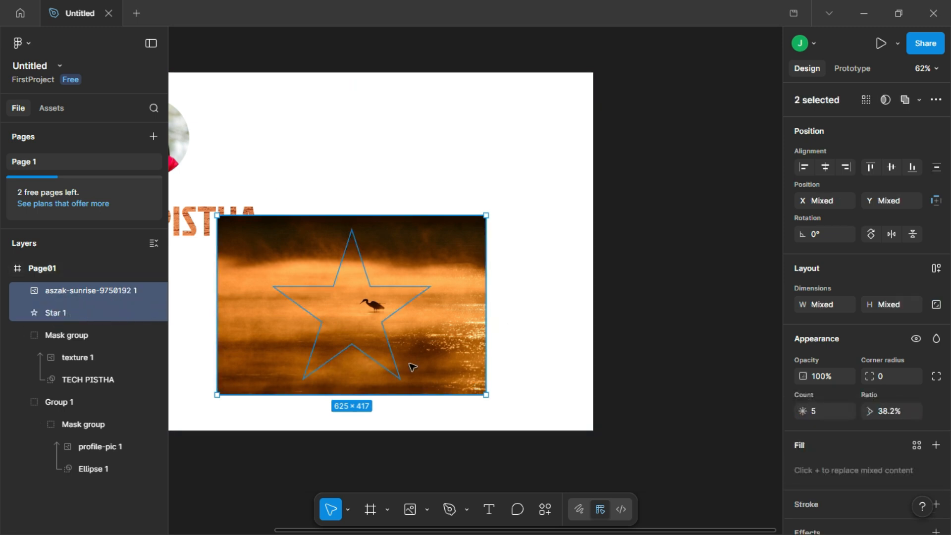
right_click(371, 366)
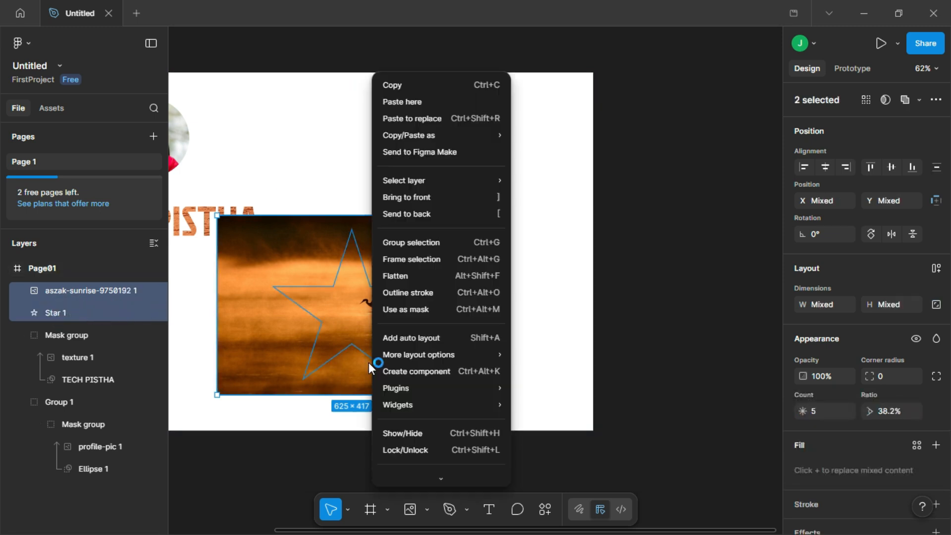
left_click(412, 312)
left_click(537, 319)
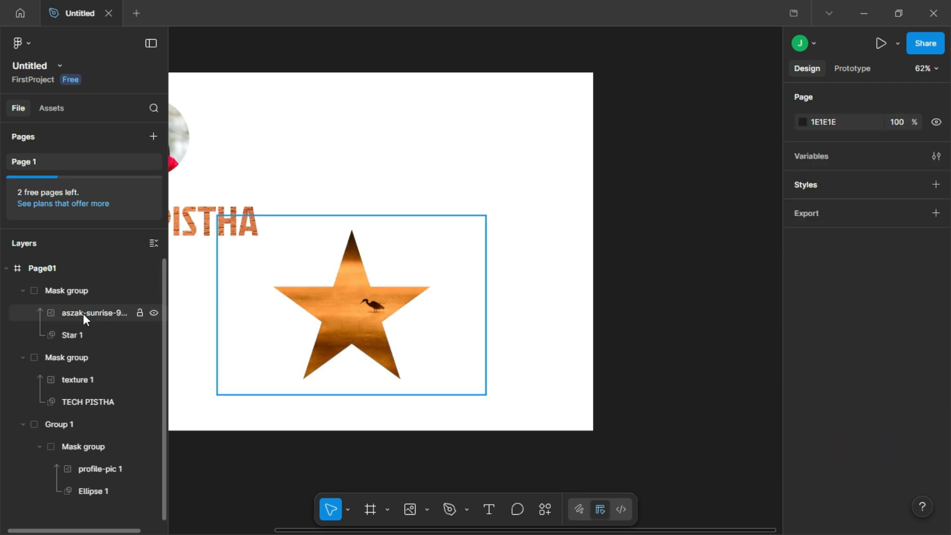
- Reposition the bird photo inside the star mask to about X 356, Y 341 so the bird sits near the star's centre
left_click(90, 314)
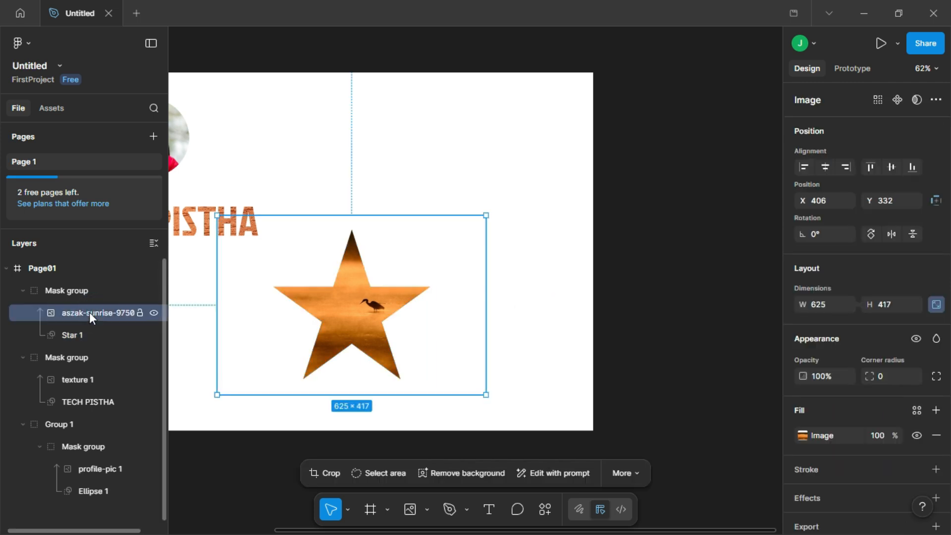
left_click(353, 327)
left_click_drag(355, 329, 339, 333)
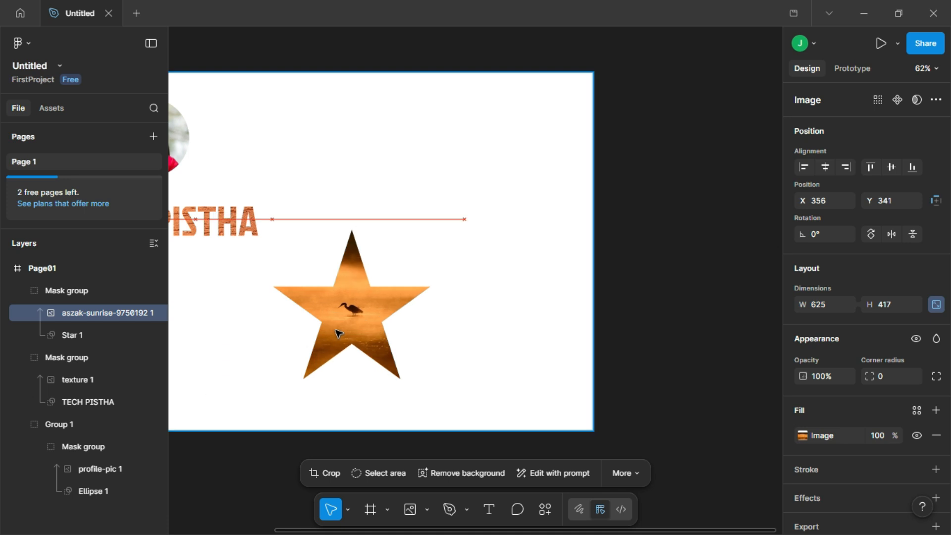
- Move the masked star group to the right side of Page01, at about X 745, Y 152
left_click(507, 340)
left_click_drag(235, 330, 431, 351)
left_click_drag(542, 351, 639, 260)
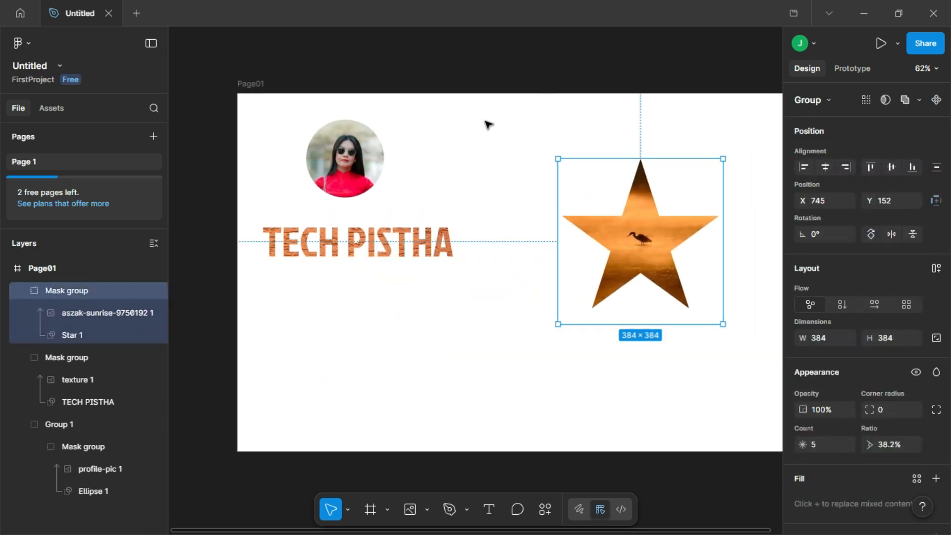
- Move the circular photo and the masked TECH PISTHA text together further down and right, beside the star
left_click(487, 105)
left_click_drag(487, 105, 368, 280)
left_click_drag(357, 173, 440, 308)
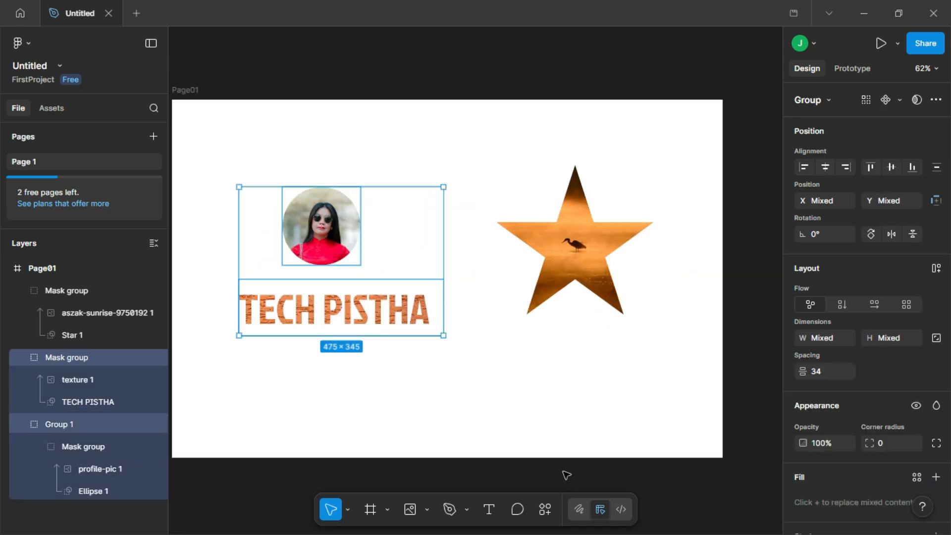